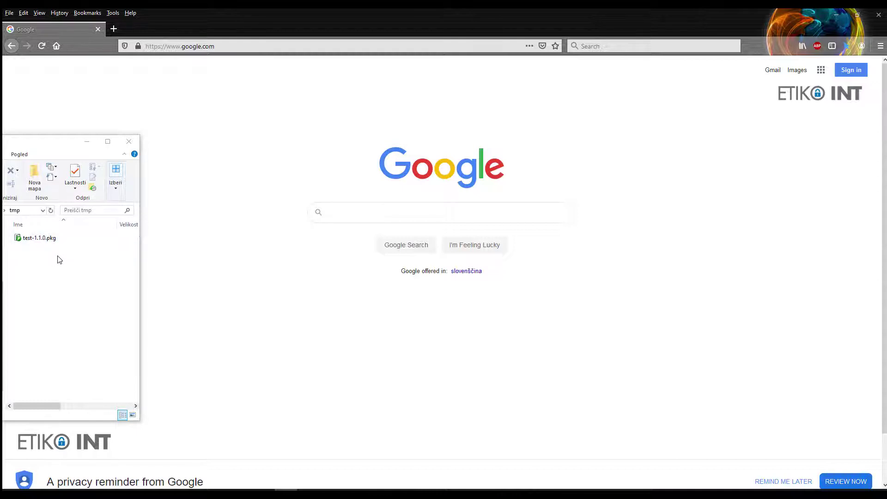
# Load the printer's WebConfig page by entering its IP address in the address bar.
pyautogui.click(264, 45)
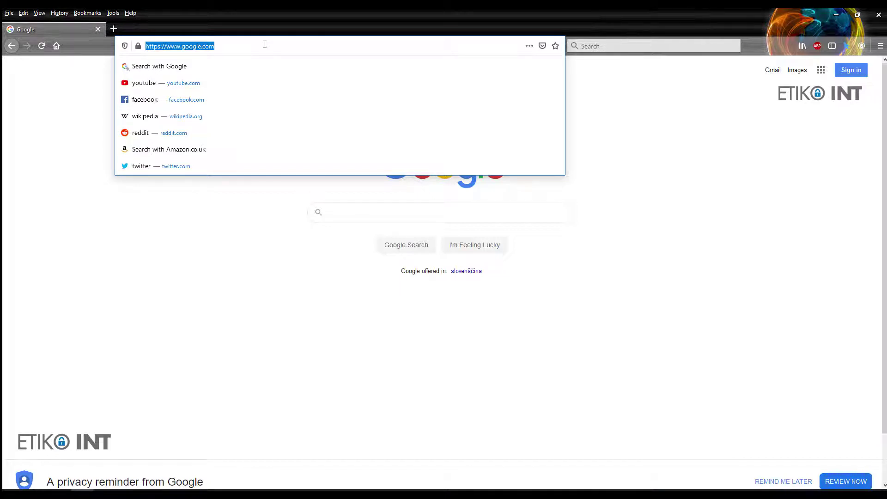
pyautogui.write('192.168.1.6')
pyautogui.press('Return')
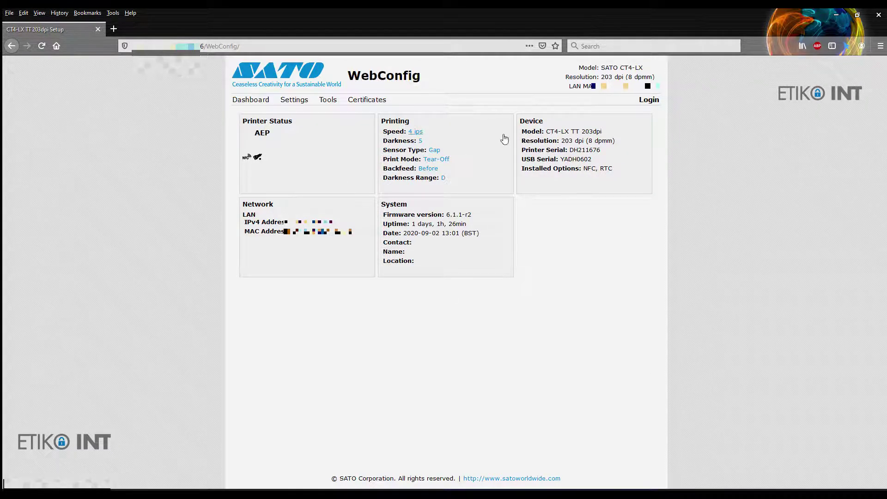
# Log in with the settings password and go to Install Package under Tools.
pyautogui.click(648, 101)
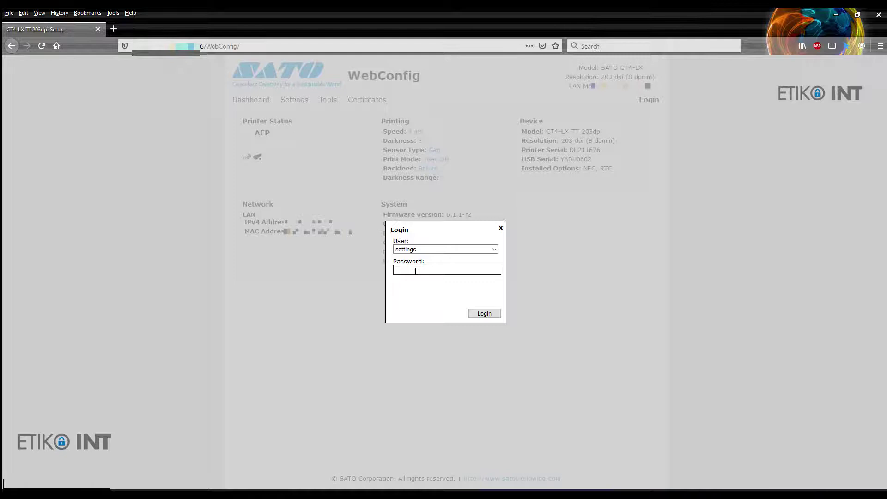
pyautogui.write('3')
pyautogui.click(486, 315)
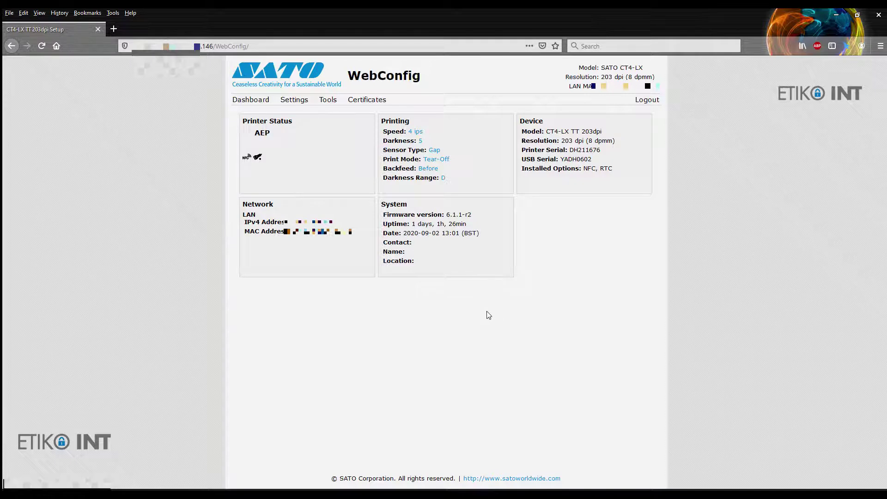
pyautogui.click(328, 101)
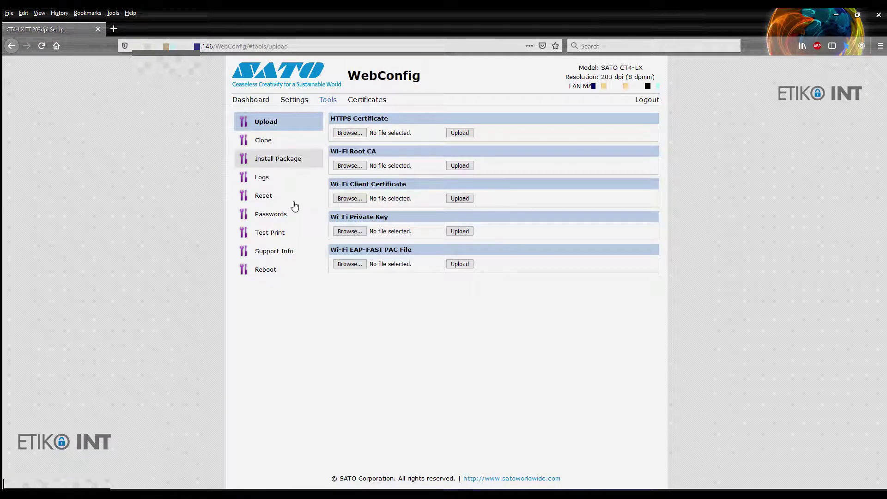
pyautogui.click(279, 167)
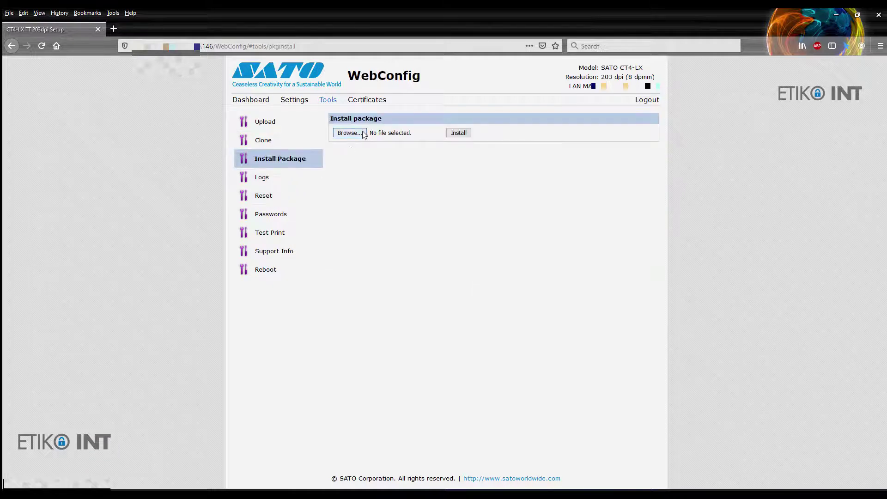
# Browse into the tmp folder and select test-1.1.0.pkg as the upload file.
pyautogui.click(353, 135)
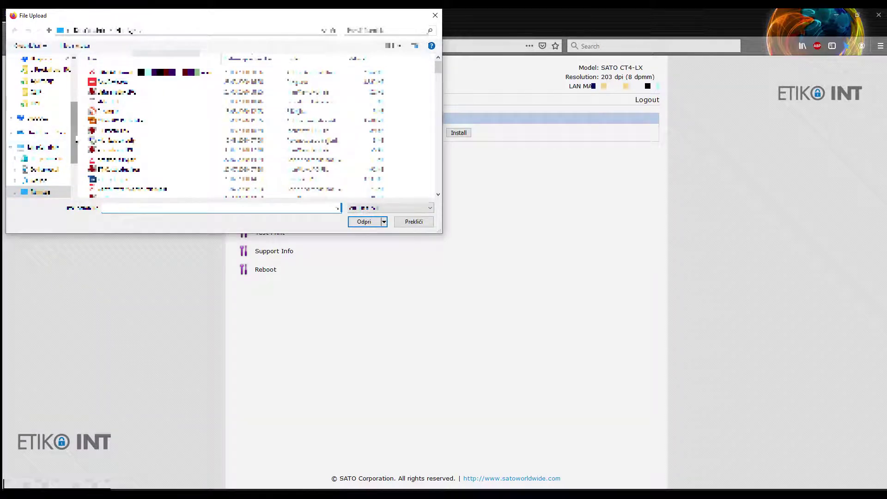
pyautogui.moveTo(74, 139)
pyautogui.mouseDown()
pyautogui.moveTo(79, 108)
pyautogui.moveTo(74, 145)
pyautogui.mouseUp()
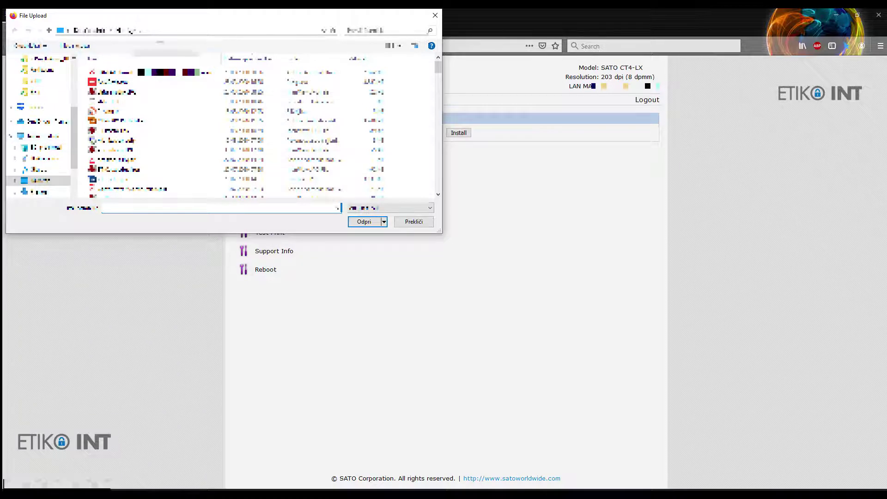
pyautogui.click(164, 32)
pyautogui.click(44, 191)
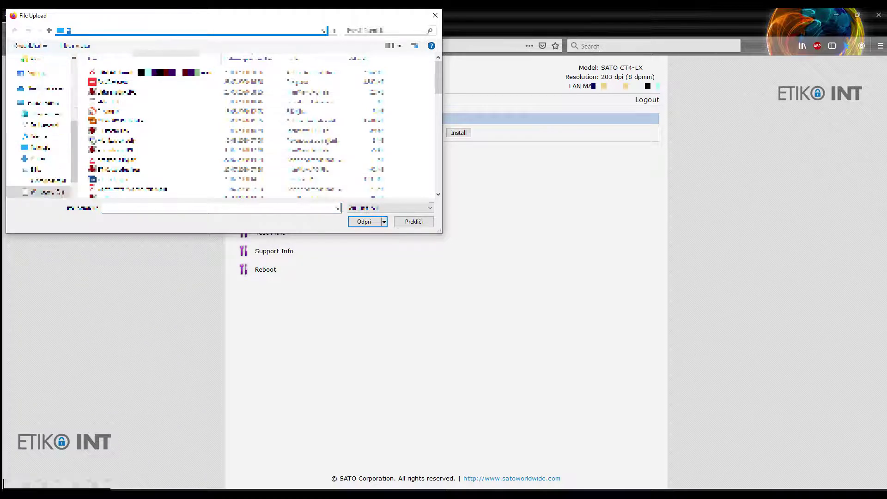
pyautogui.scroll(-2, 121, 158)
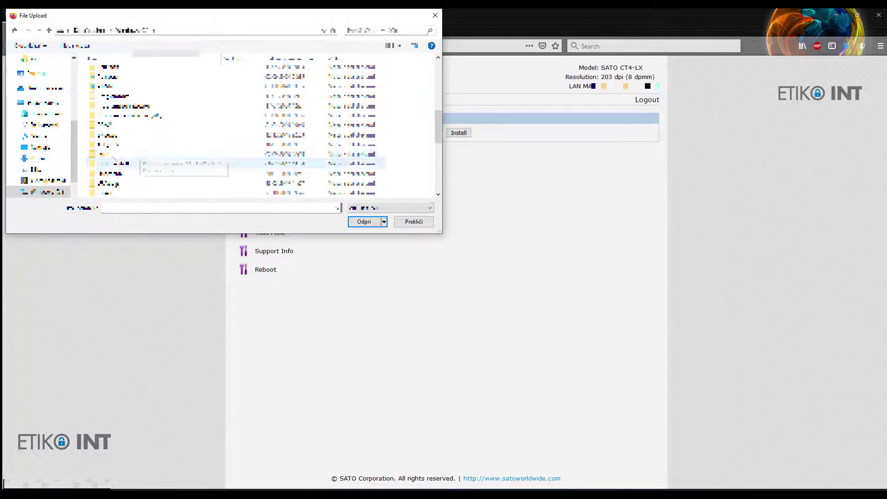
pyautogui.click(122, 155)
pyautogui.click(367, 223)
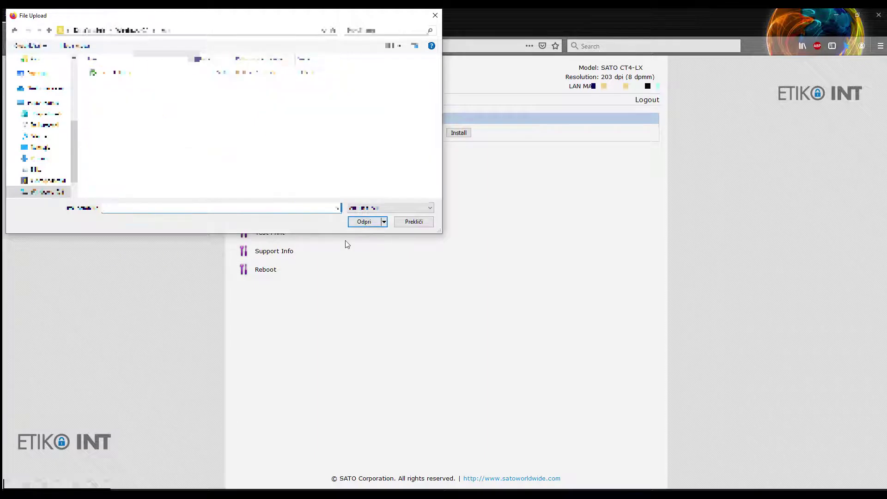
pyautogui.click(106, 72)
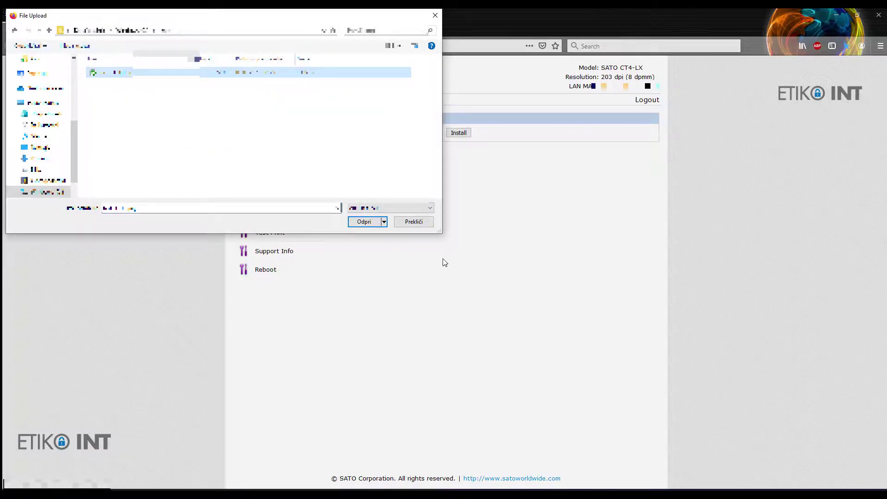
pyautogui.click(365, 223)
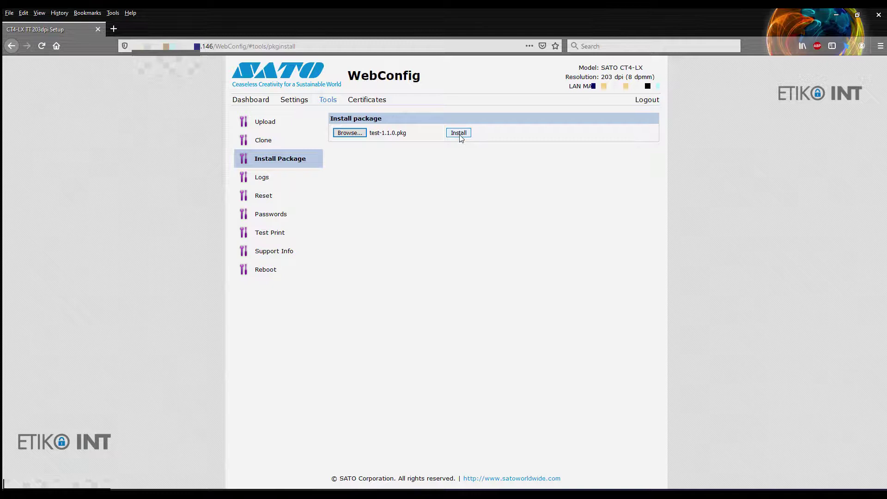
# Install test-1.1.0.pkg and let upload and installation run to 100%.
pyautogui.click(459, 137)
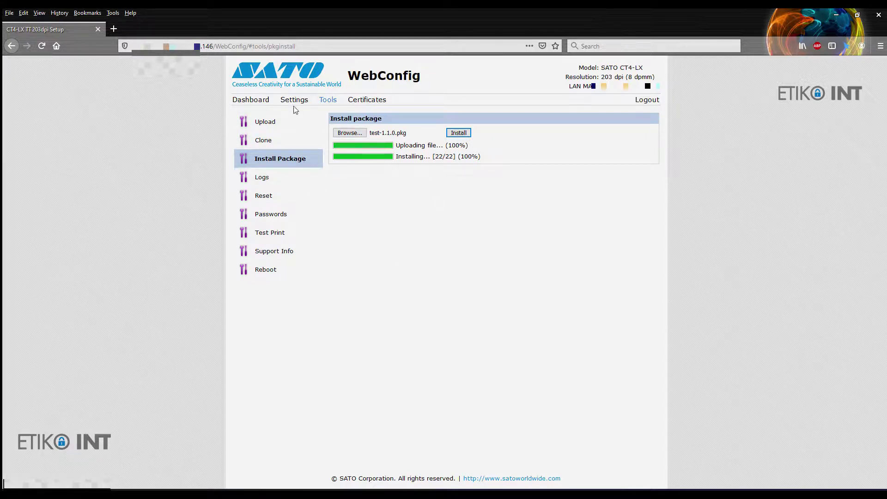
# Go via Dashboard and Settings to Standalone and check the Delete Application list.
pyautogui.click(267, 104)
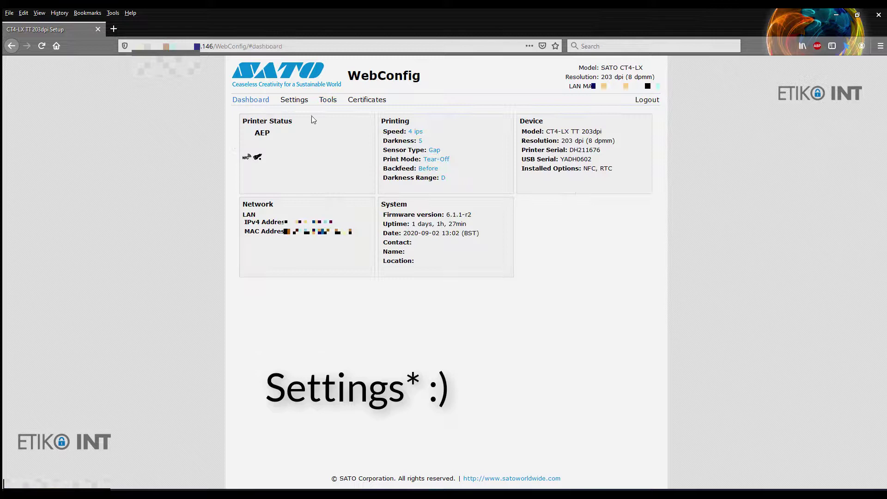
pyautogui.click(301, 105)
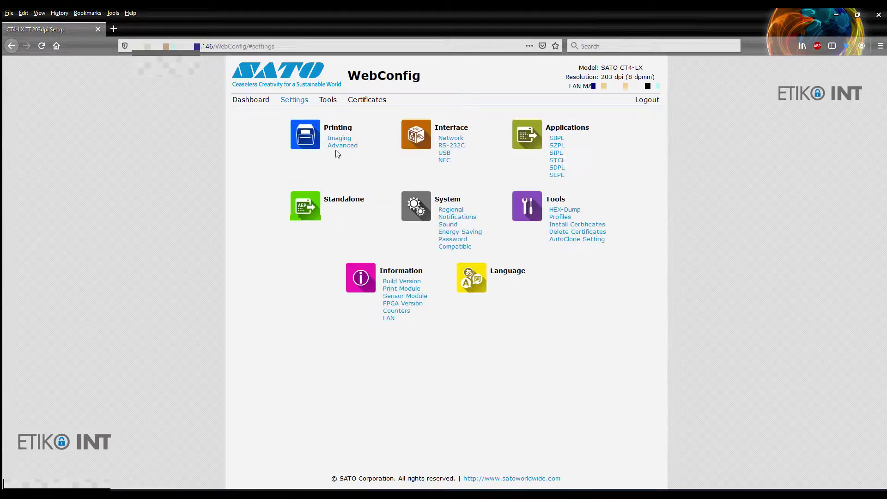
pyautogui.click(342, 202)
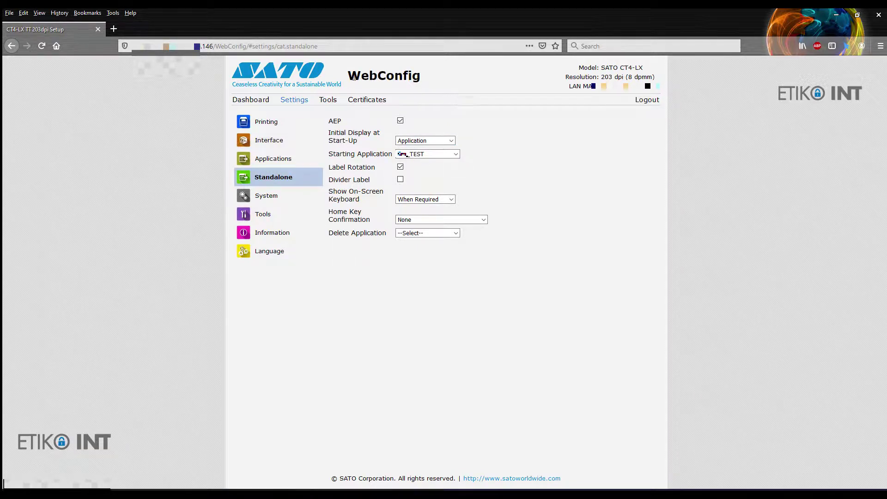
pyautogui.click(414, 238)
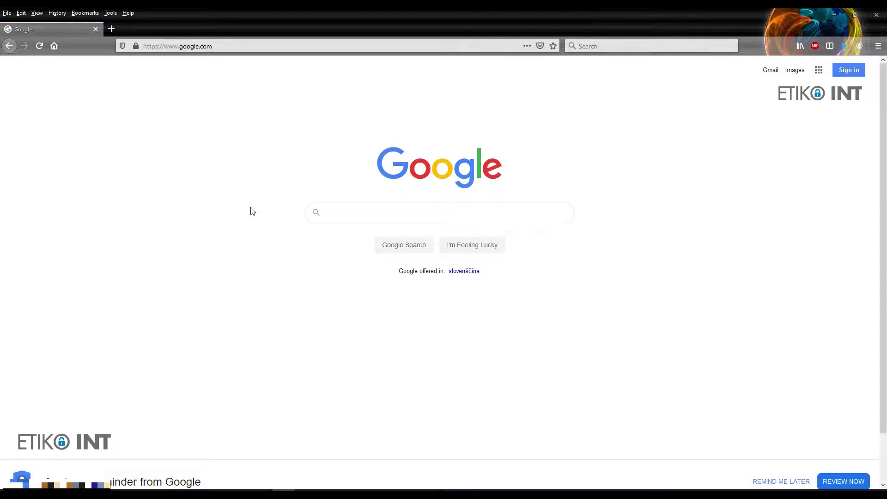
# Load the printer's /local page and fill its User Name and Password prompt.
pyautogui.click(221, 47)
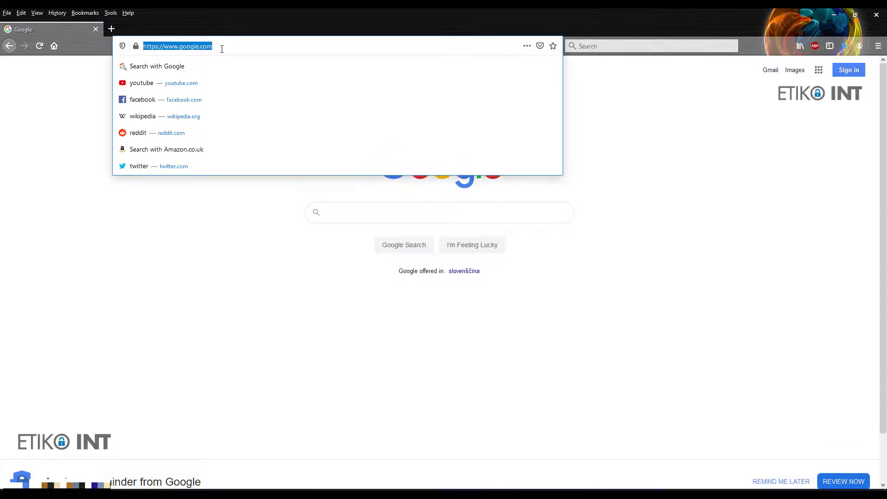
pyautogui.hotkey('ctrl', 'v')
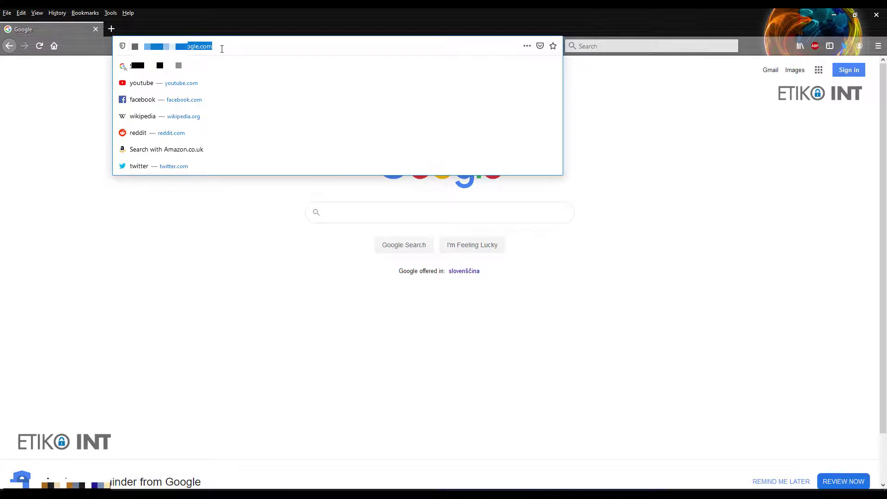
pyautogui.press('BackSpace')
pyautogui.press('BackSpace')
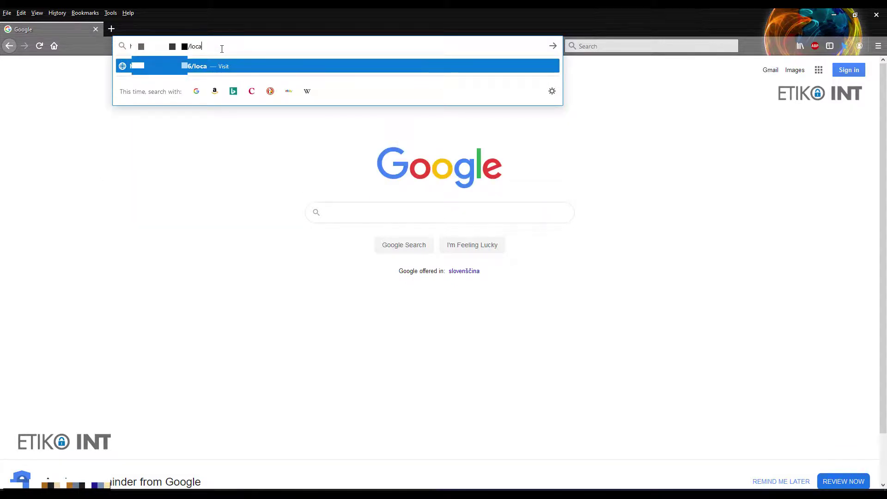
pyautogui.press('BackSpace')
pyautogui.press('BackSpace')
pyautogui.press('BackSpace')
pyautogui.press('BackSpace')
pyautogui.press('Return')
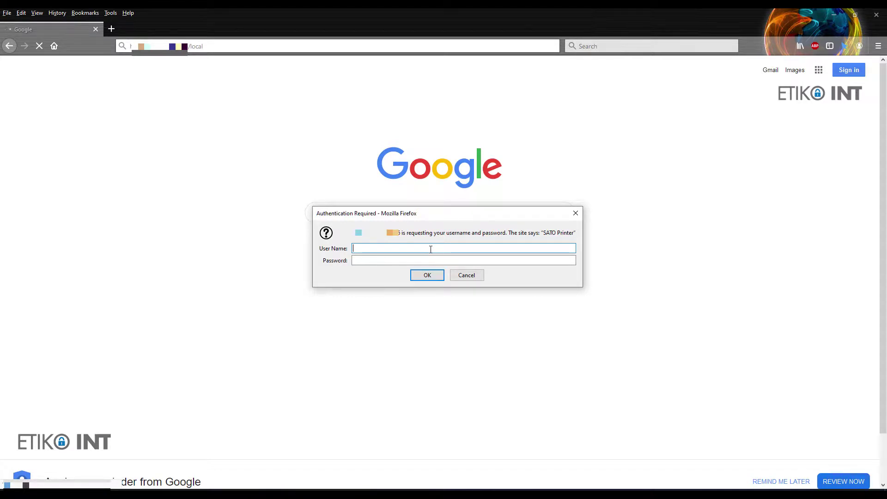
pyautogui.press('Tab')
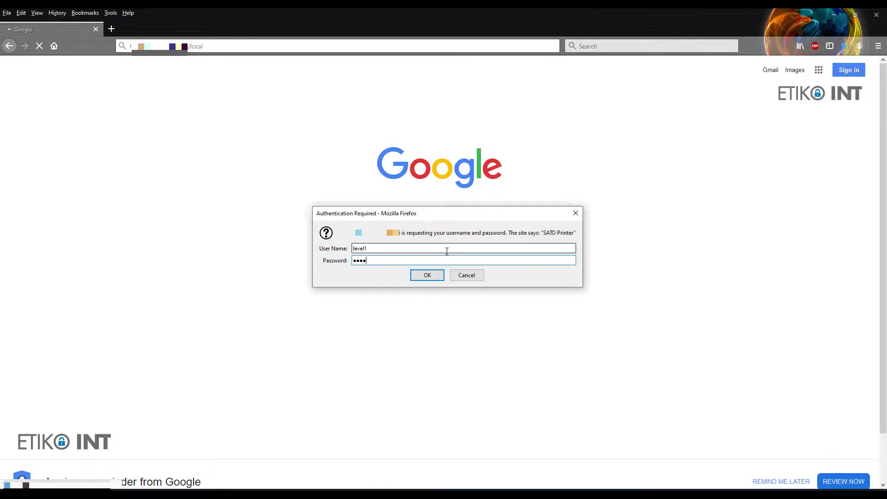
# Submit the credentials and dismiss Firefox's save-login popup to reach the remote touchscreen.
pyautogui.click(428, 275)
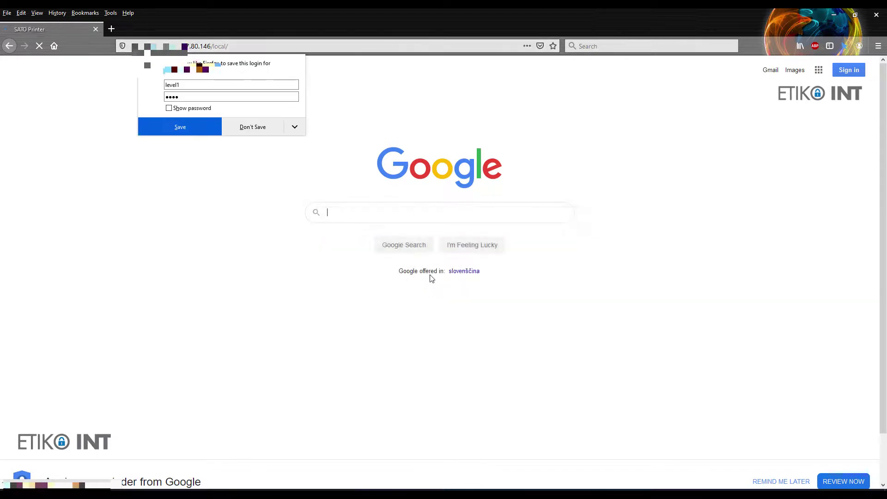
pyautogui.click(281, 128)
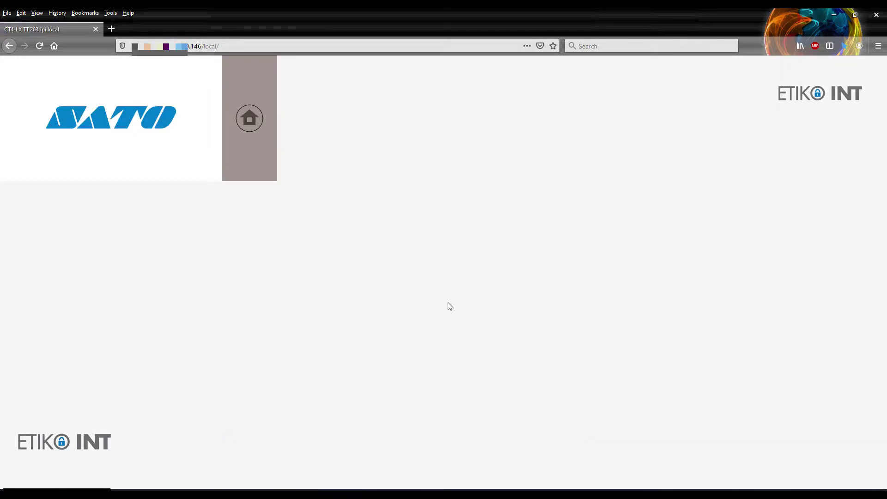